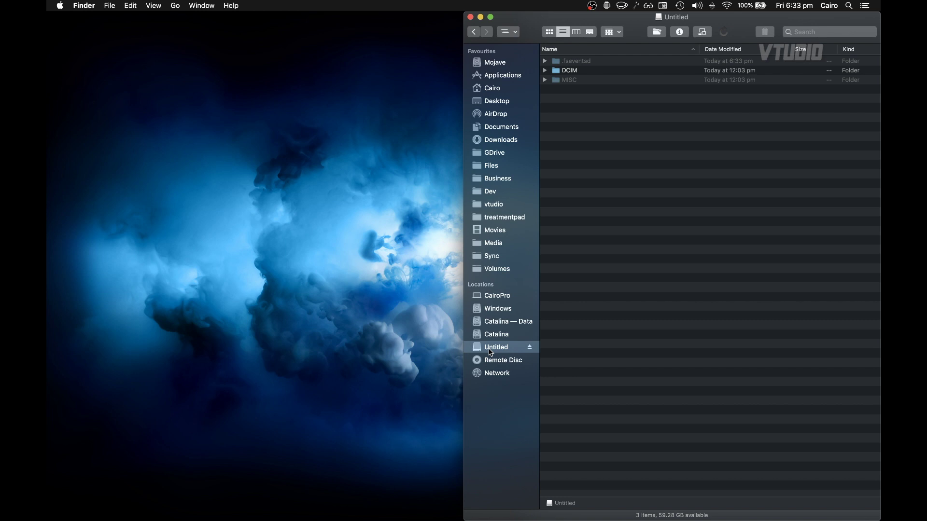
Rename the Untitled drive to DJI, then Quick Look DJI_0001.MP4 inside DCIM > 100MEDIA.
{"action": "right_click", "coordinate": [505, 351]}
{"action": "left_click", "coordinate": [595, 406]}
{"action": "left_click", "coordinate": [717, 72]}
{"action": "key", "text": "Right"}
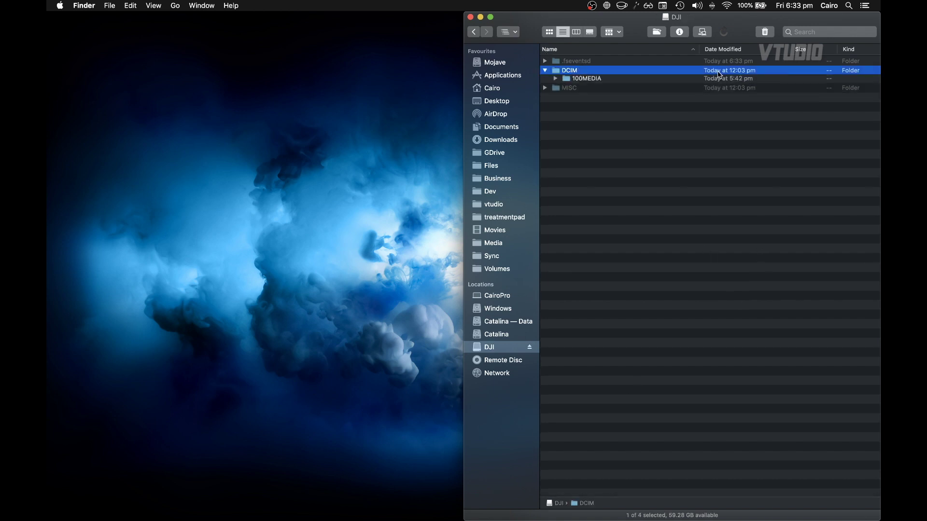
{"action": "key", "text": "Down"}
{"action": "key", "text": "Right"}
{"action": "key", "text": "Down"}
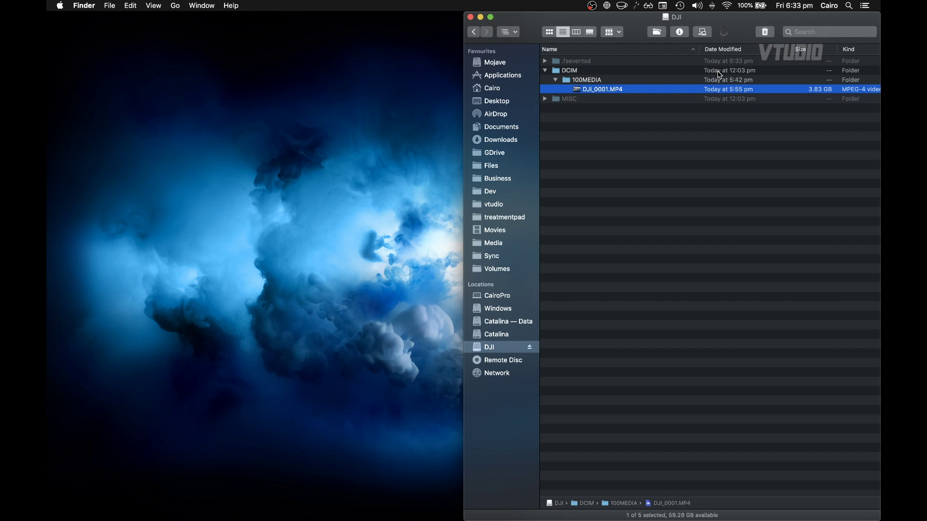
{"action": "key", "text": "space"}
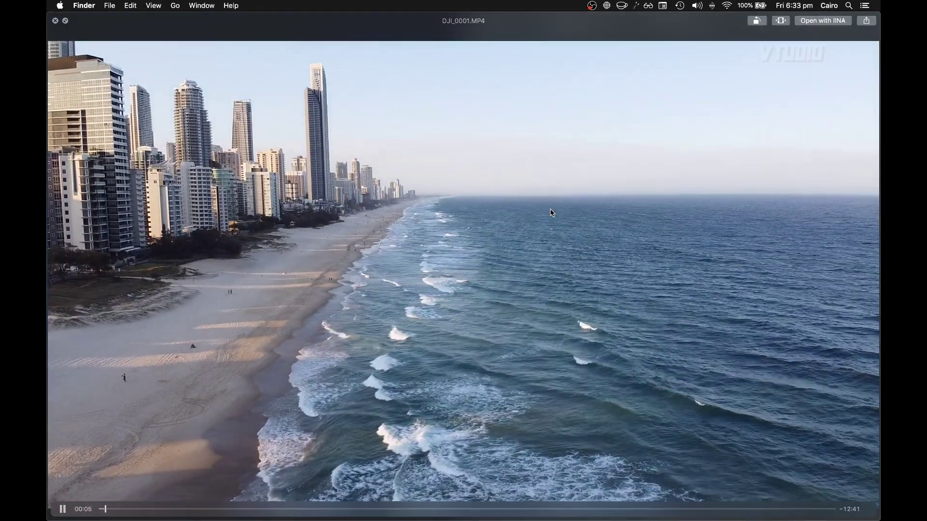
Skim the DJI_0001.MP4 preview forward to the sunset shots around 3:57, then close Quick Look.
{"action": "left_click", "coordinate": [310, 508]}
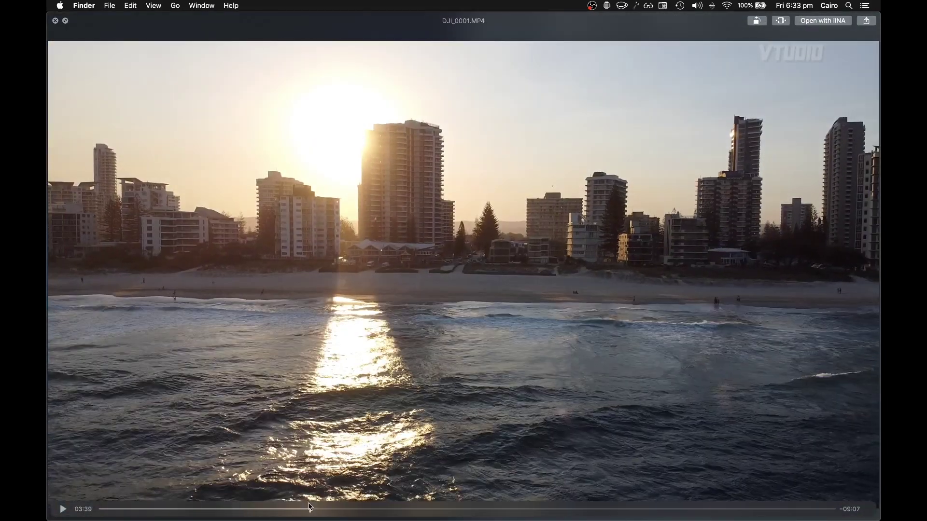
{"action": "mouse_move", "coordinate": [311, 508]}
{"action": "left_mouse_down"}
{"action": "mouse_move", "coordinate": [333, 508]}
{"action": "mouse_move", "coordinate": [323, 506]}
{"action": "left_mouse_up"}
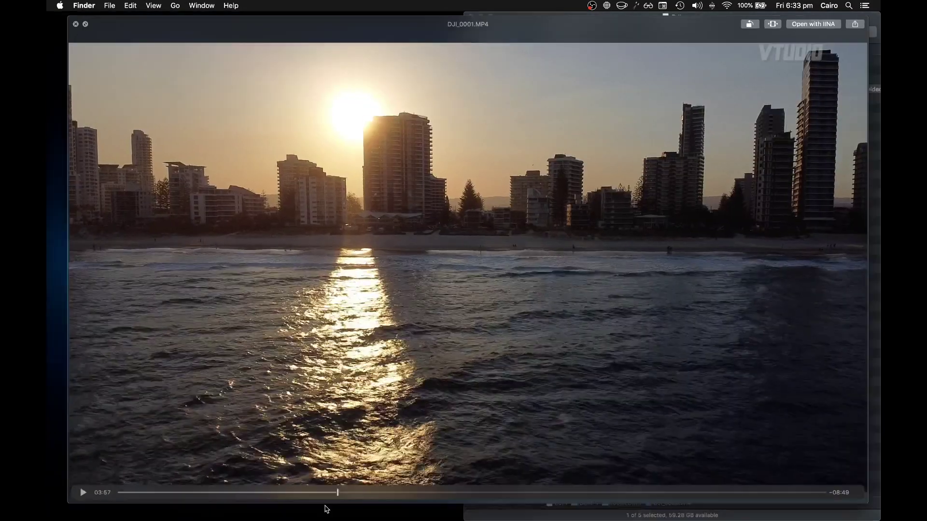
{"action": "key", "text": "space"}
{"action": "key", "text": "super+o"}
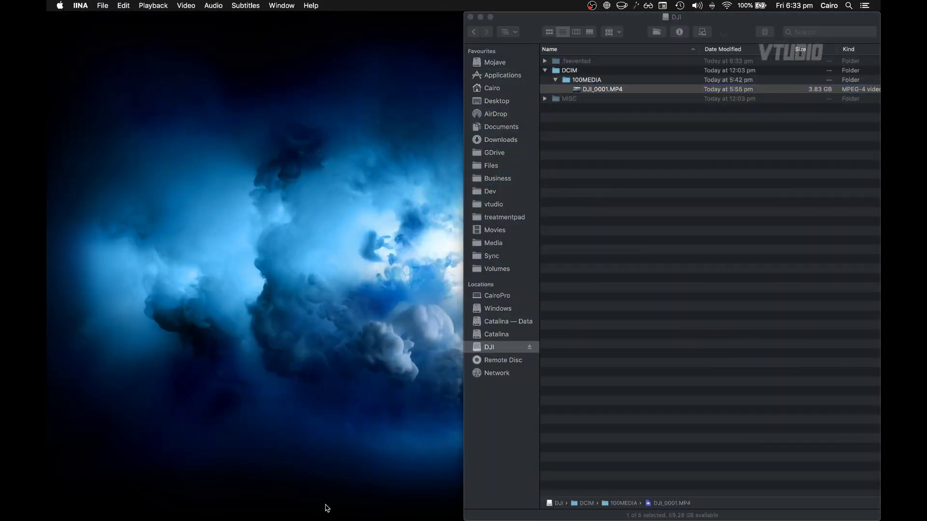
{"action": "key", "text": "space"}
{"action": "key", "text": "super+i"}
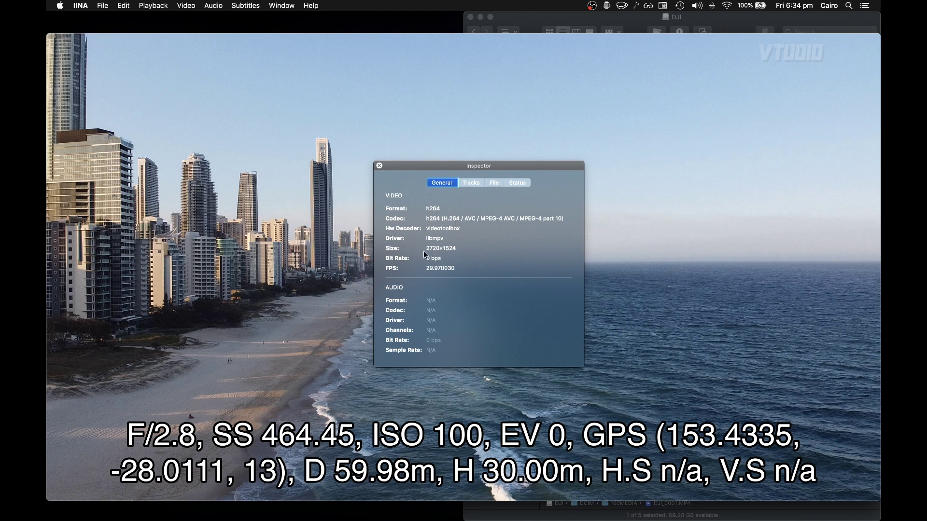
{"action": "left_click", "coordinate": [379, 166]}
{"action": "key", "text": "super+w"}
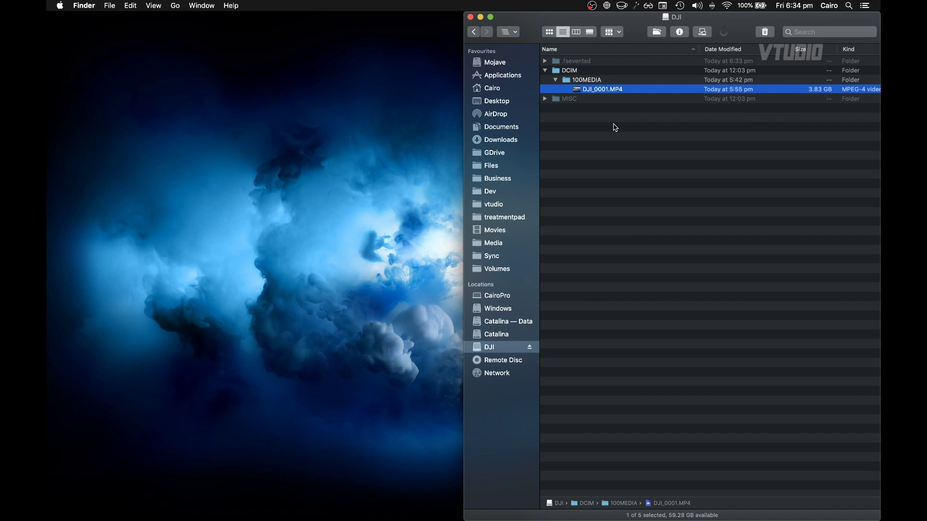
Start renaming DJI_0001.MP4, undo to keep its original name, and open it in IINA.
{"action": "key", "text": "Return"}
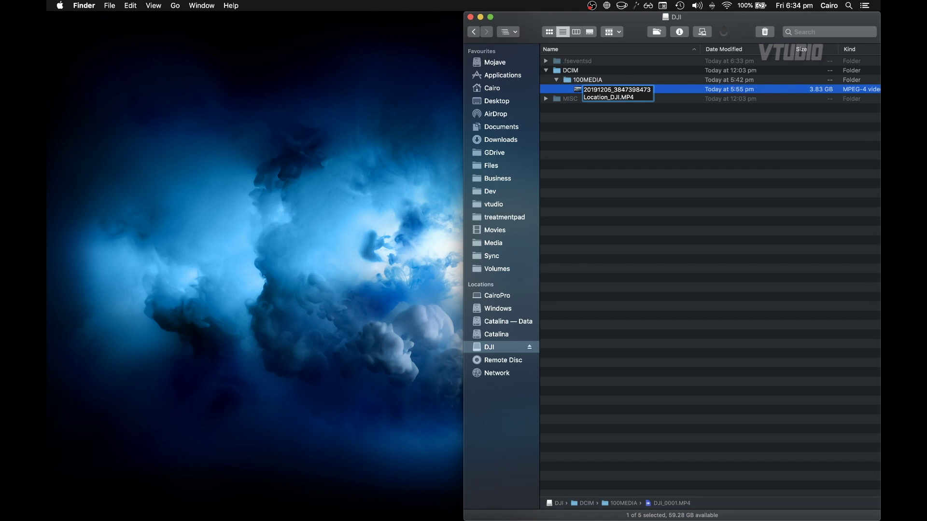
{"action": "key", "text": "super+z"}
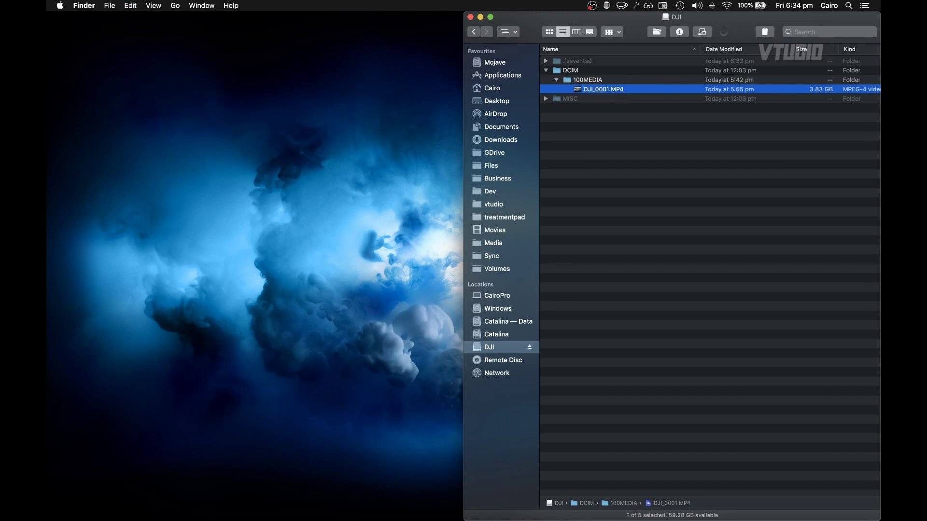
{"action": "key", "text": "super+o"}
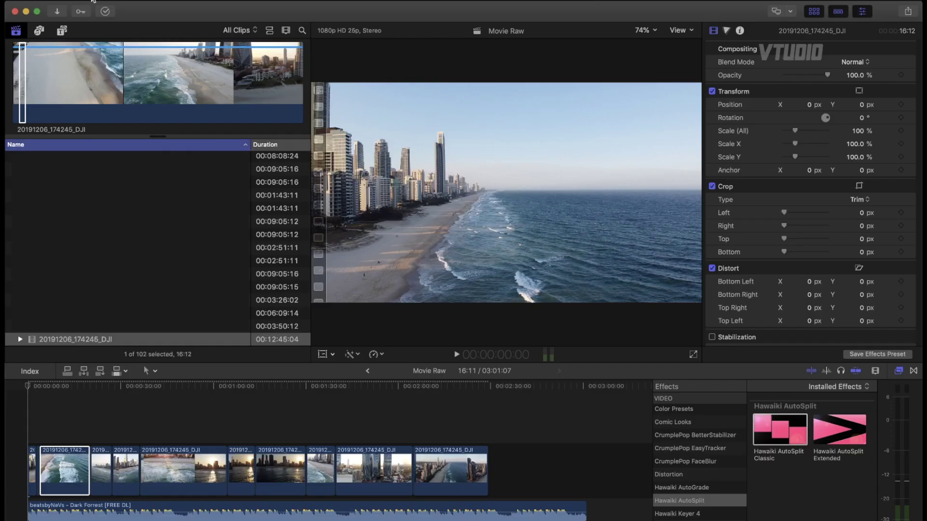
Create the 1080p HD 25p project 'Amazing Raw Footage' in the Drone event.
{"action": "left_click", "coordinate": [96, 5]}
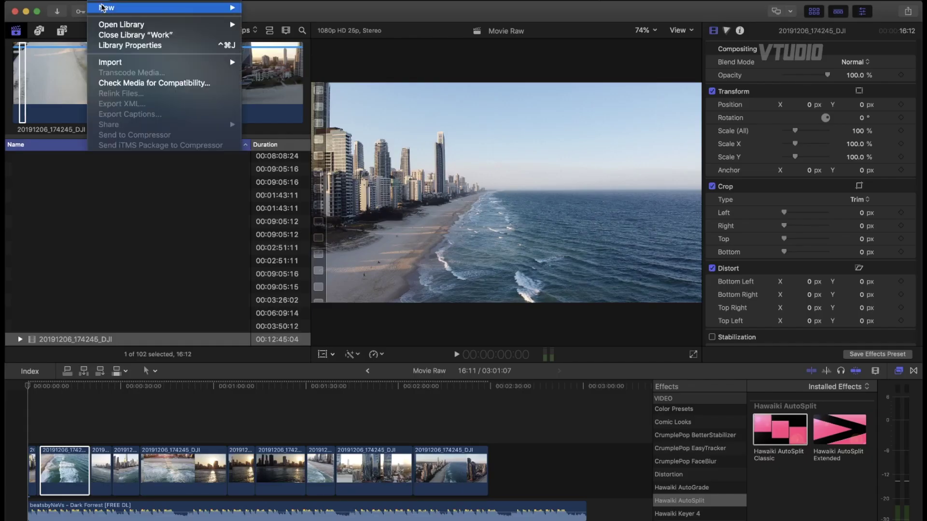
{"action": "mouse_move", "coordinate": [103, 7]}
{"action": "left_click", "coordinate": [279, 10]}
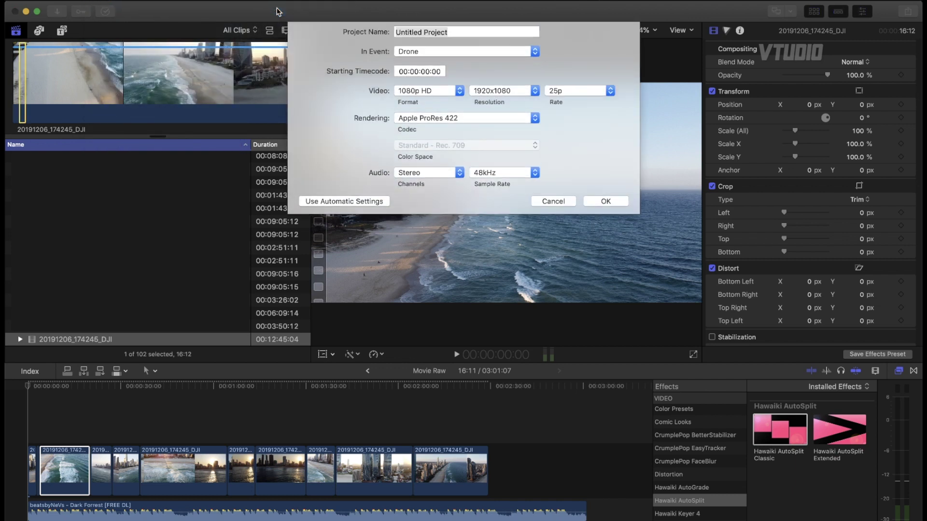
{"action": "type", "text": "Amazing Raw Footage"}
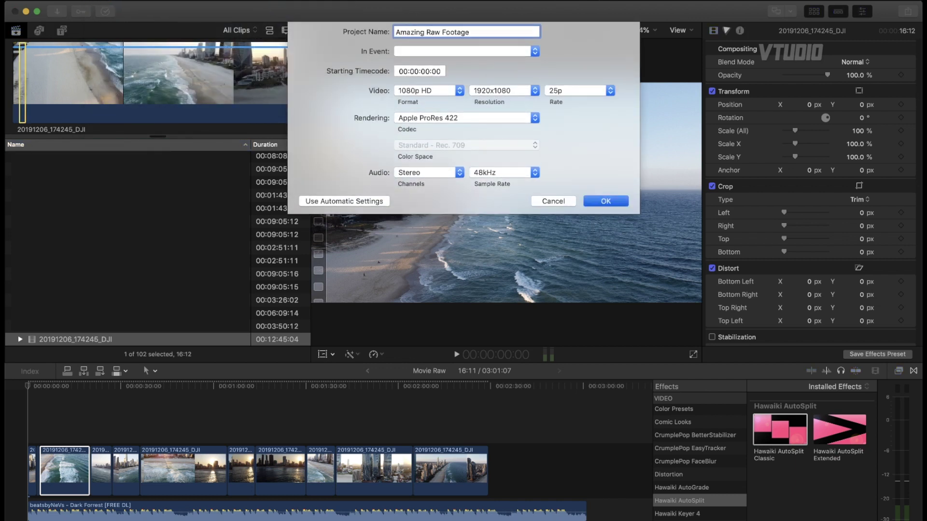
{"action": "key", "text": "Escape"}
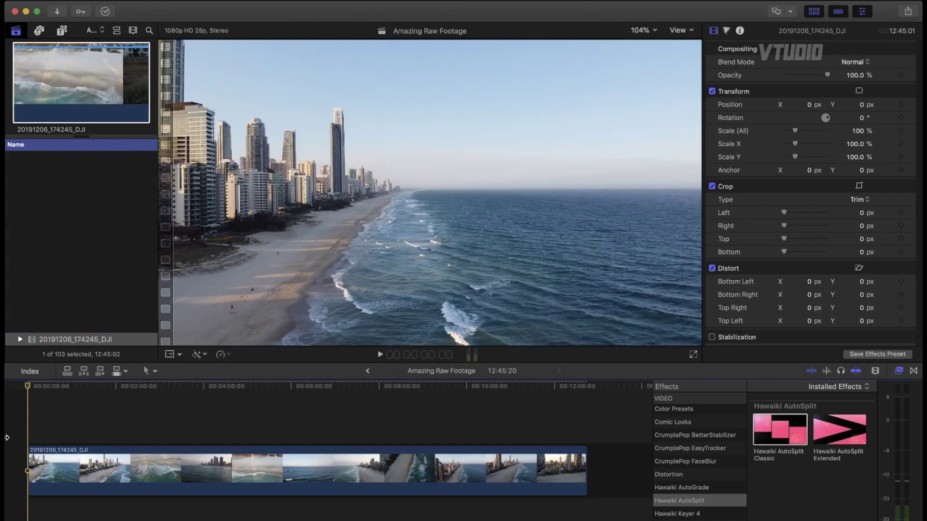
Play through the drone footage and blade the clip at two chosen moments.
{"action": "key", "text": "space"}
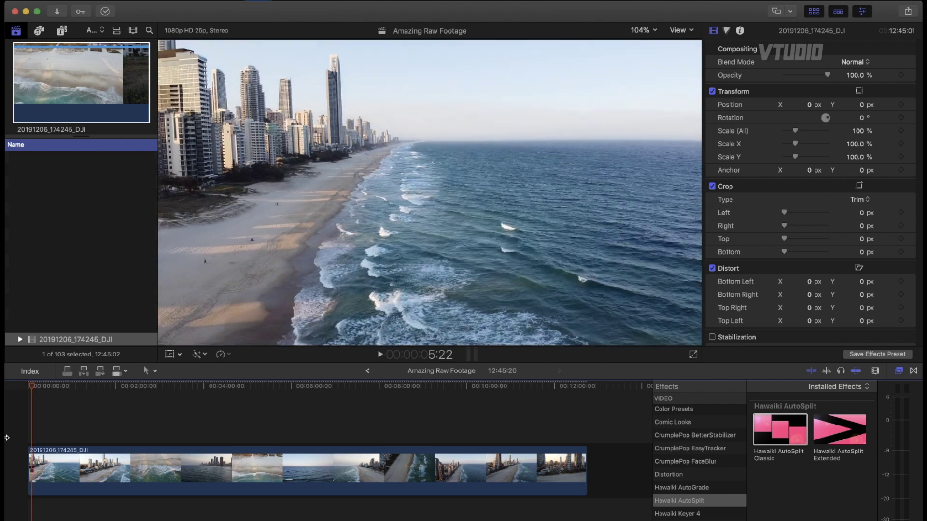
{"action": "key", "text": "space"}
{"action": "key", "text": "shift+Left"}
{"action": "key", "text": "shift+Right"}
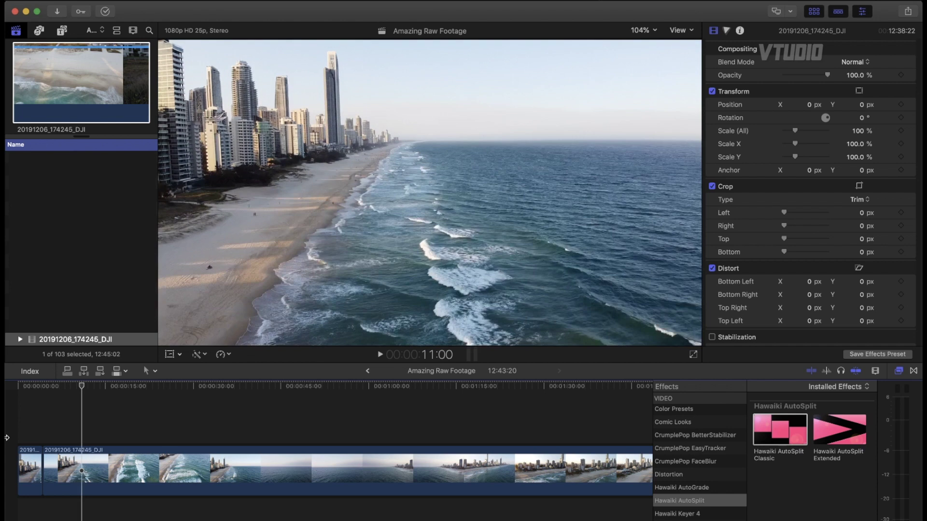
{"action": "key", "text": "l"}
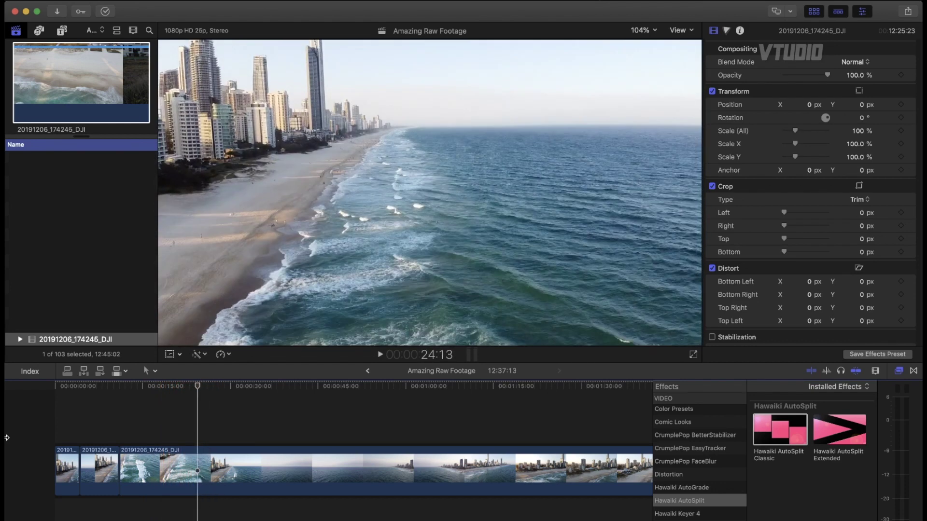
{"action": "key", "text": "super+b"}
{"action": "key", "text": "space"}
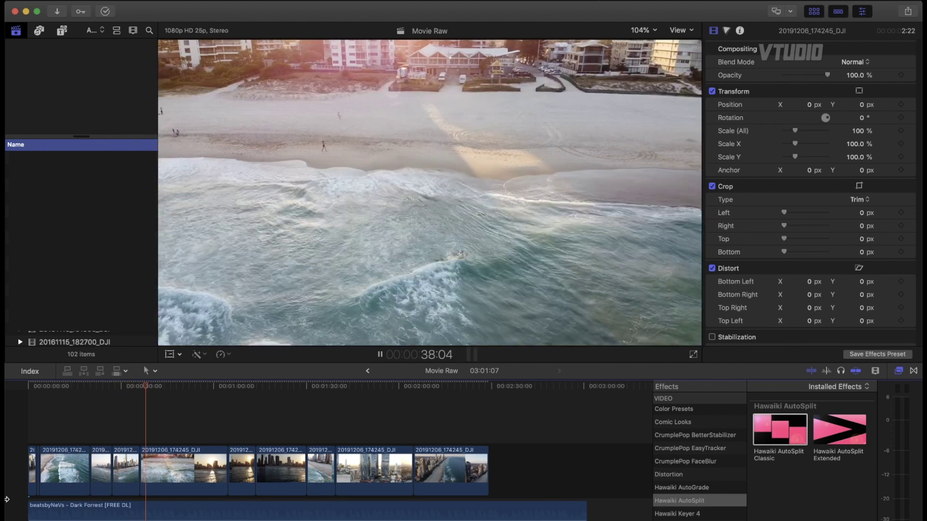
Trim the opening off the Dark Forrest music track and slide it to 0:00.
{"action": "key", "text": "space"}
{"action": "key", "text": "j"}
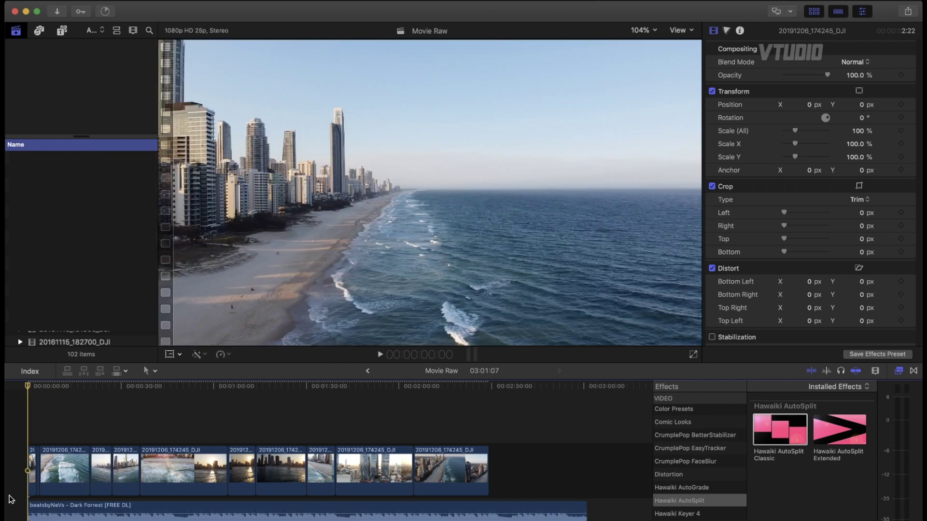
{"action": "key", "text": "space"}
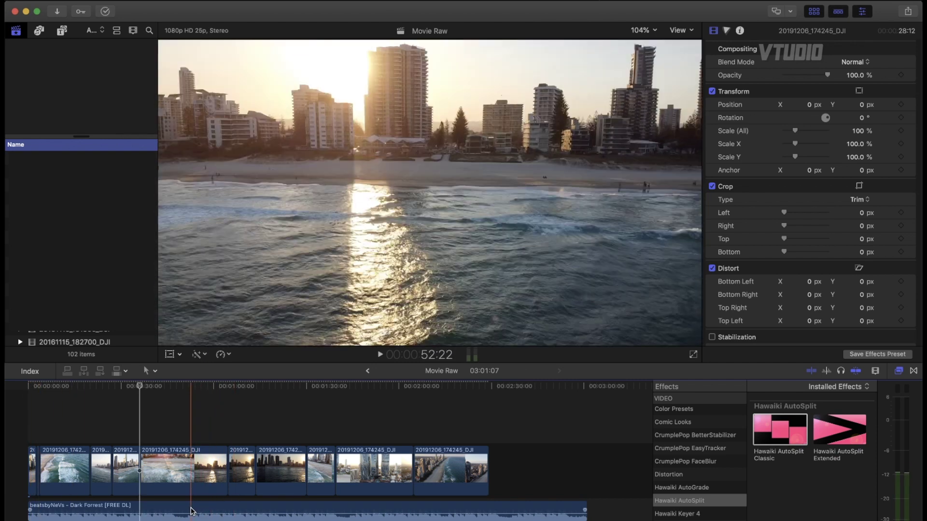
{"action": "left_click", "coordinate": [189, 511]}
{"action": "key", "text": "alt+bracketleft"}
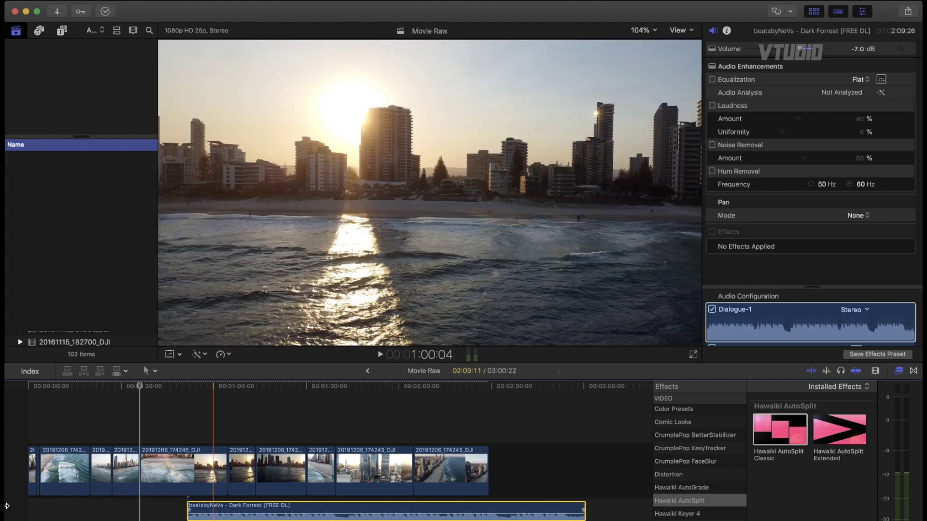
{"action": "left_click_drag", "start_coordinate": [193, 512], "coordinate": [32, 511]}
Move the short sunset clip to the timeline start and zoom in around the playhead.
{"action": "left_click", "coordinate": [237, 470]}
{"action": "left_click_drag", "start_coordinate": [242, 471], "coordinate": [7, 468]}
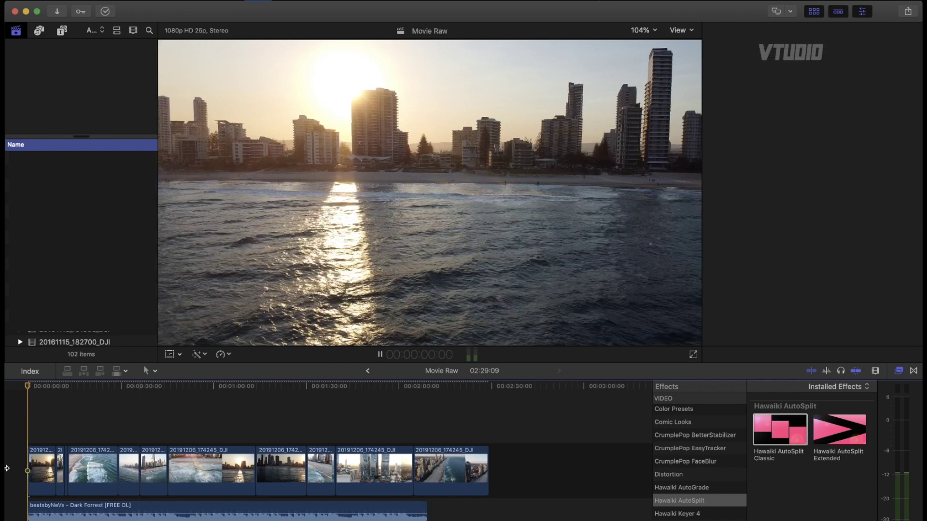
{"action": "key", "text": "super+4"}
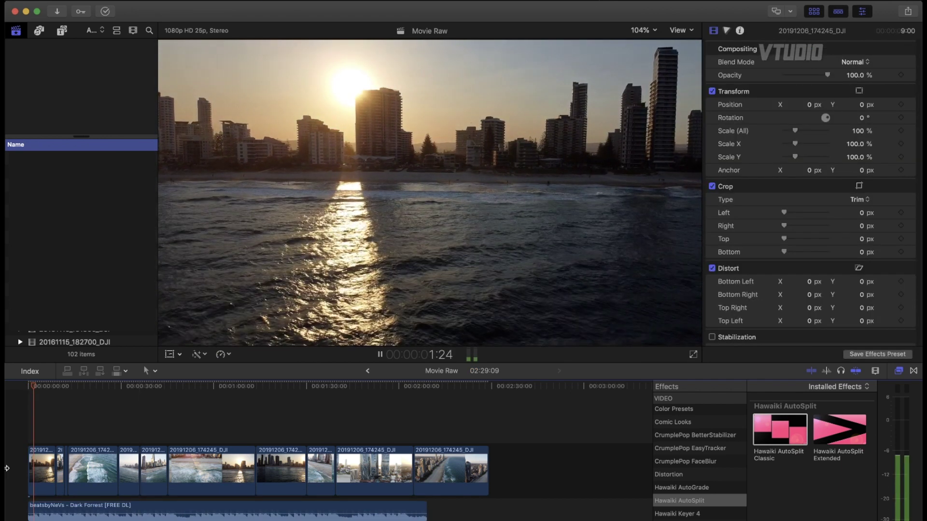
{"action": "key", "text": "space"}
{"action": "key", "text": "super+equal"}
{"action": "key", "text": "super+equal"}
{"action": "key", "text": "super+equal"}
{"action": "key", "text": "super+equal"}
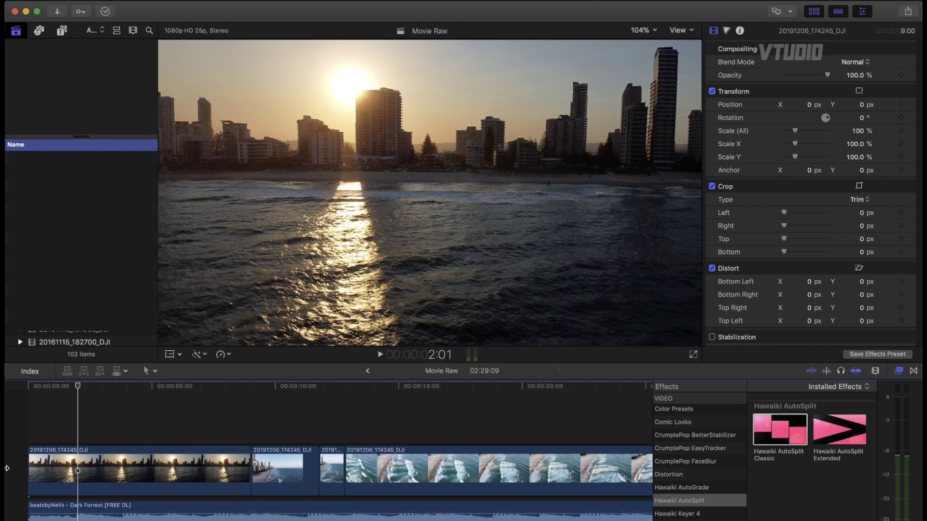
Split the opening sunset clip's speed at two points and set the middle section to 4x.
{"action": "left_click", "coordinate": [112, 466]}
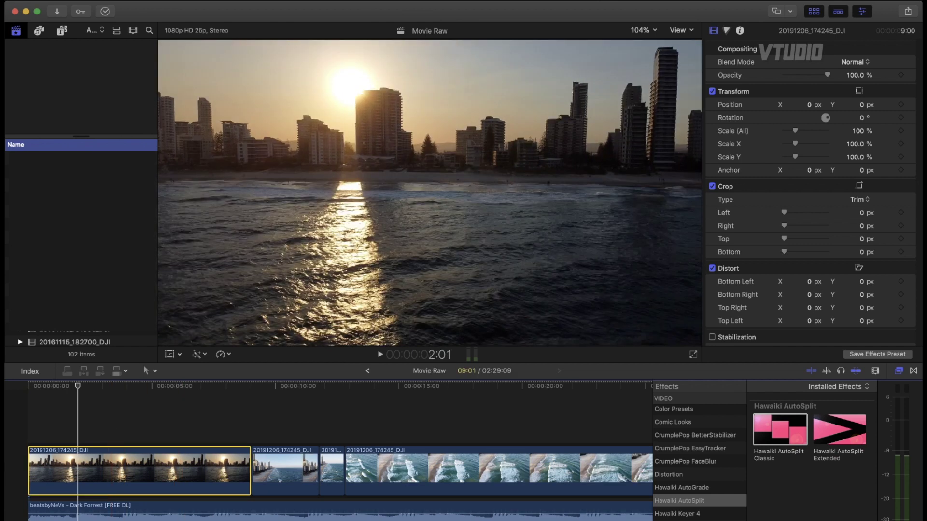
{"action": "key", "text": "shift+b"}
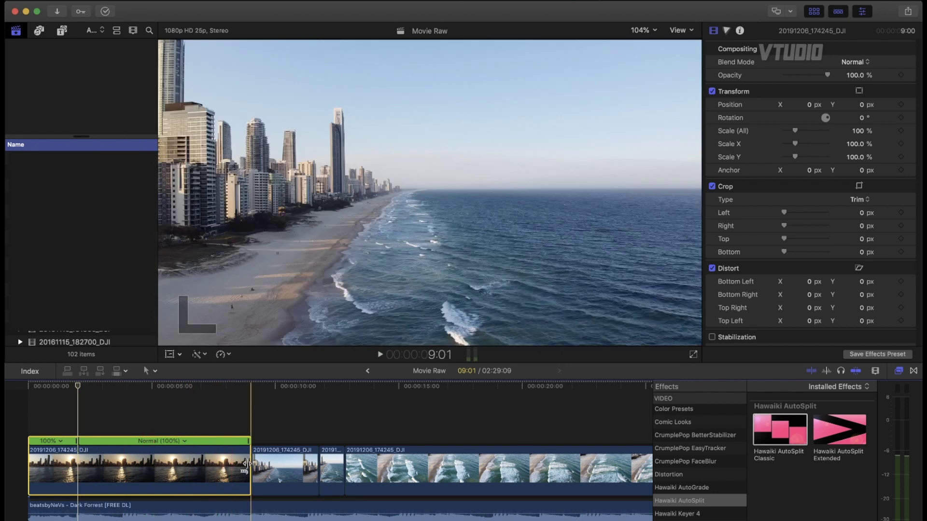
{"action": "left_click", "coordinate": [232, 466]}
{"action": "key", "text": "shift+b"}
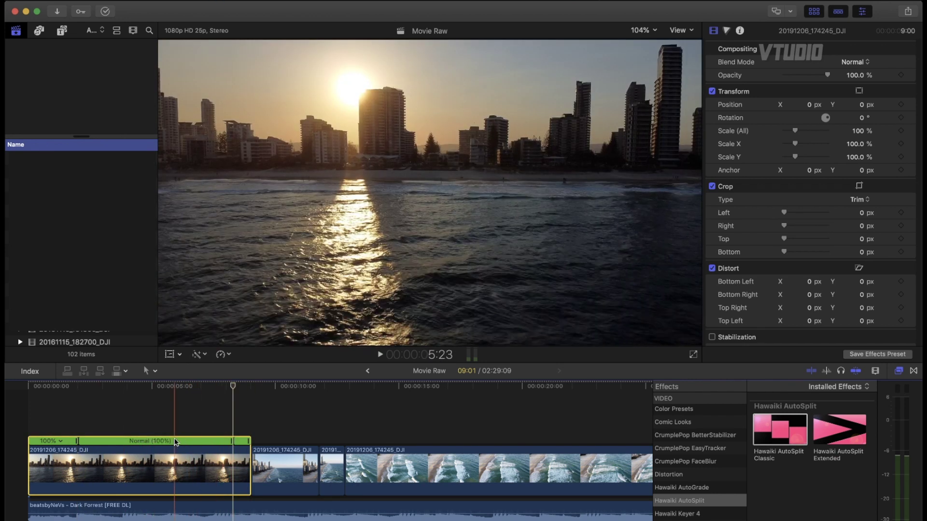
{"action": "left_click", "coordinate": [175, 442]}
{"action": "mouse_move", "coordinate": [193, 460]}
{"action": "left_click", "coordinate": [266, 472]}
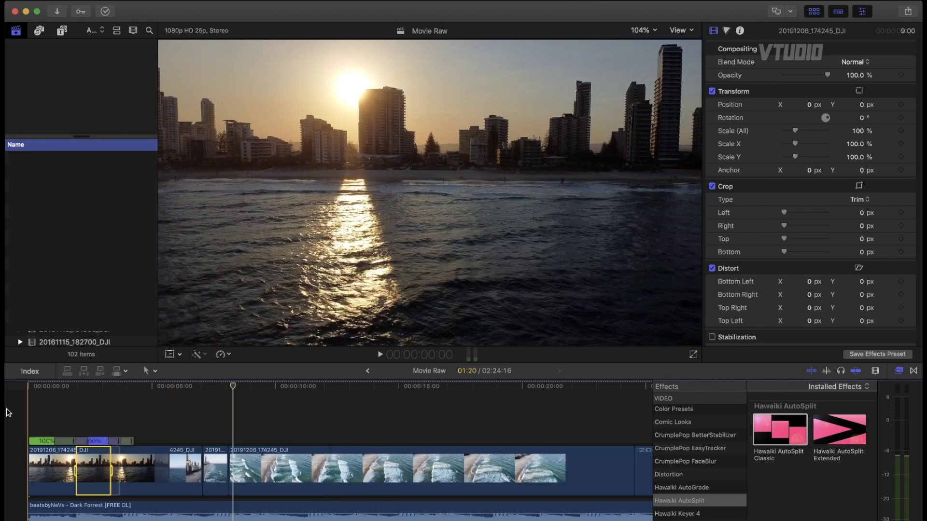
{"action": "key", "text": "Home"}
{"action": "key", "text": "space"}
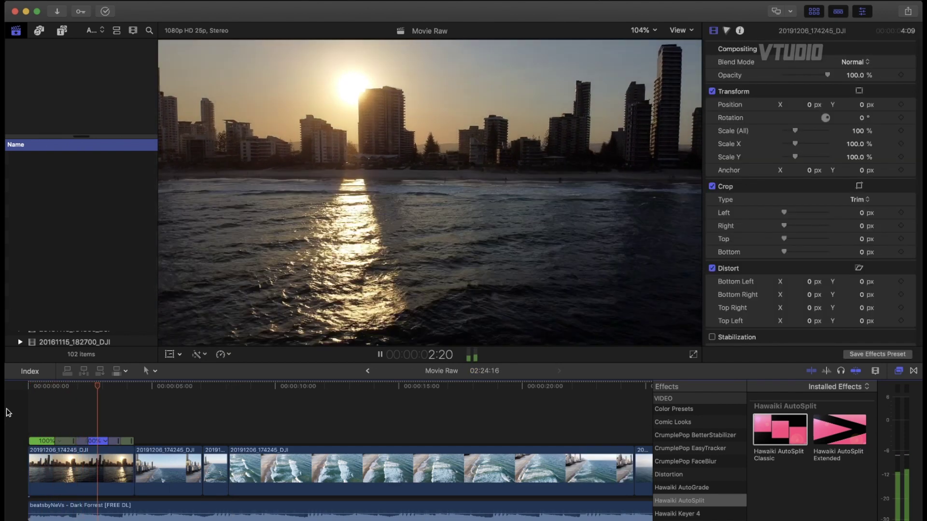
{"action": "key", "text": "space"}
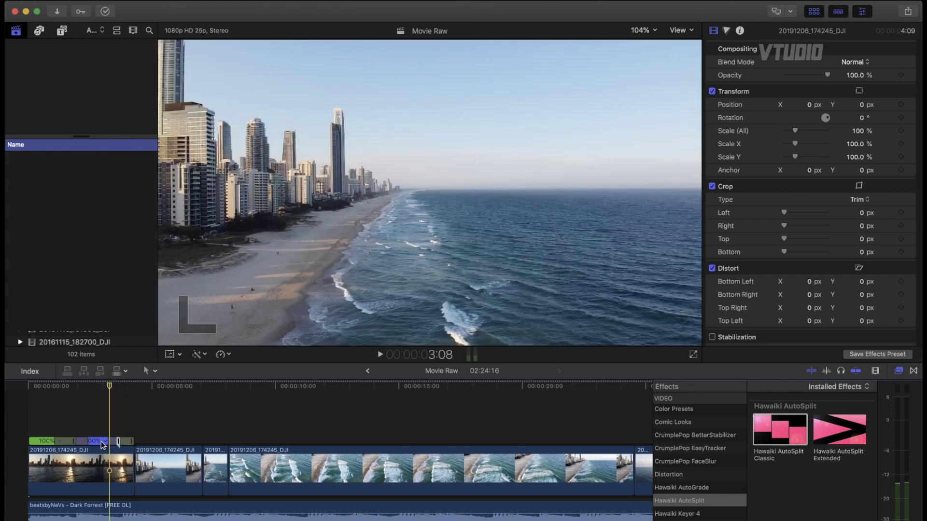
Set the clip's later section to 8x fast and replay the speed ramp from the start.
{"action": "left_click", "coordinate": [105, 440]}
{"action": "mouse_move", "coordinate": [170, 463]}
{"action": "left_click", "coordinate": [199, 482]}
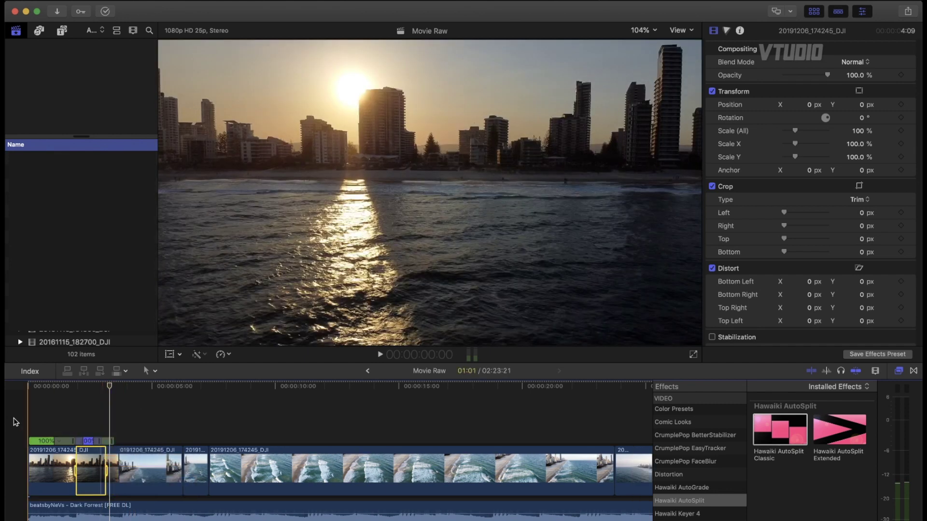
{"action": "left_click", "coordinate": [17, 421]}
{"action": "key", "text": "space"}
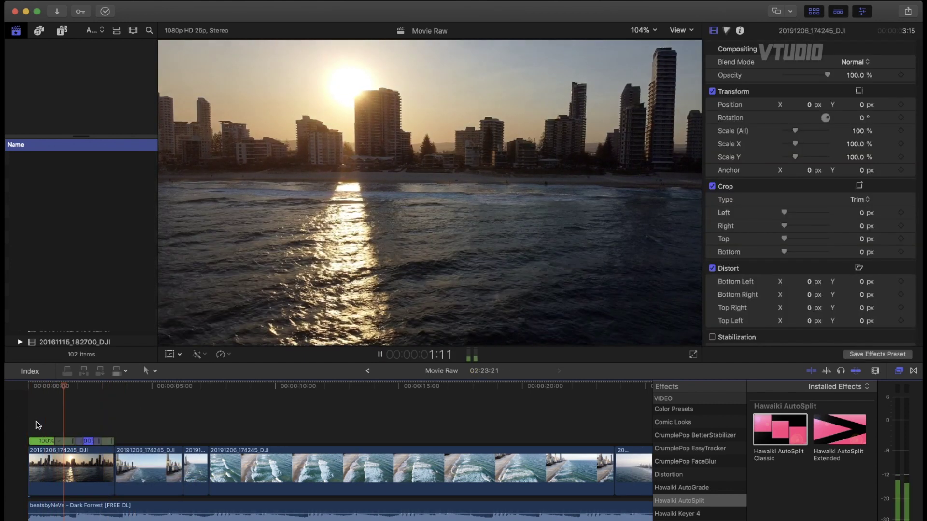
{"action": "key", "text": "space"}
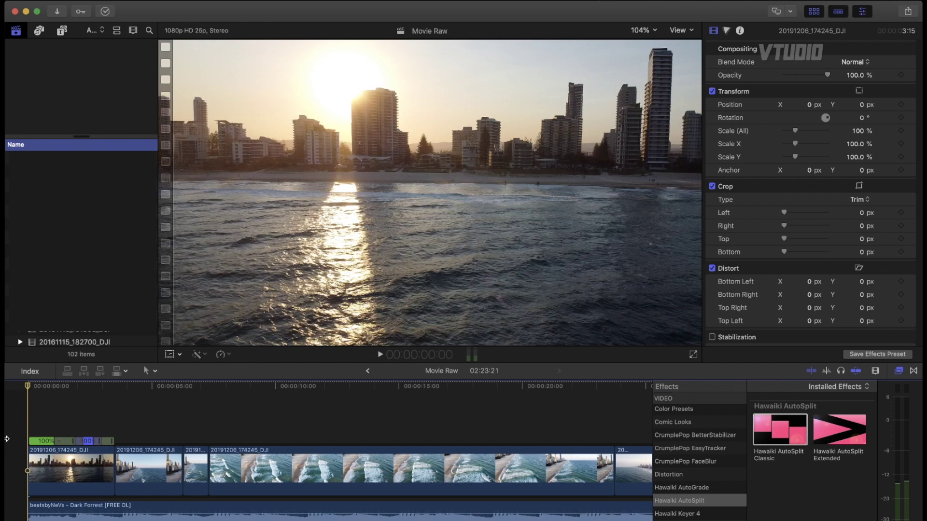
{"action": "left_click", "coordinate": [16, 435]}
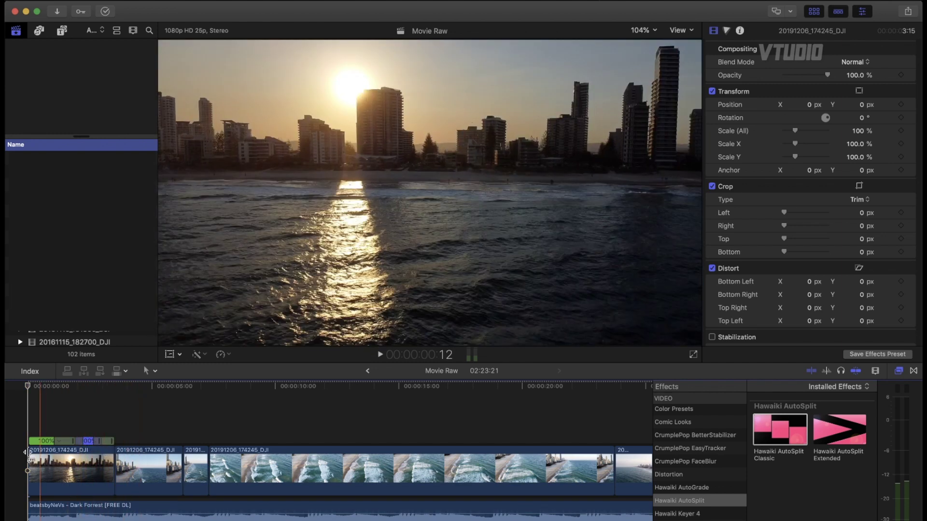
{"action": "key", "text": "space"}
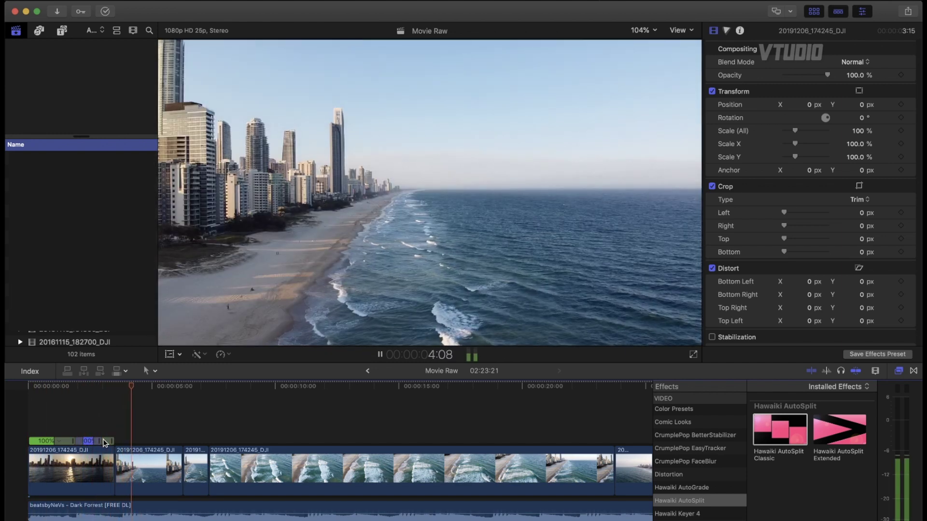
{"action": "left_click", "coordinate": [7, 434]}
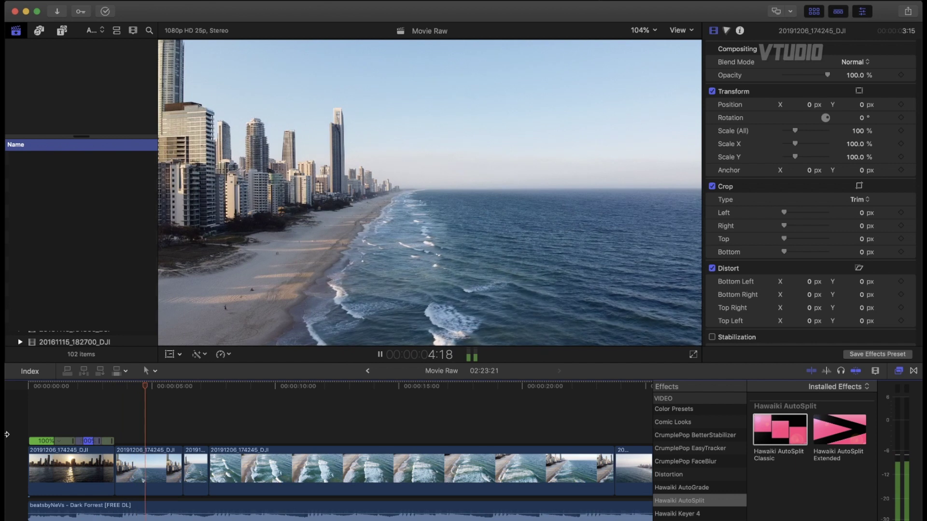
{"action": "key", "text": "space"}
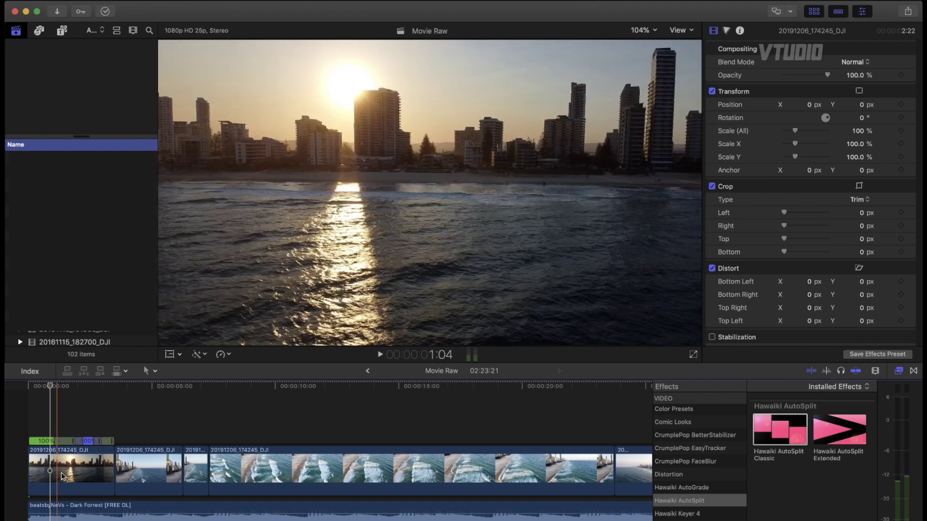
{"action": "left_click", "coordinate": [50, 463]}
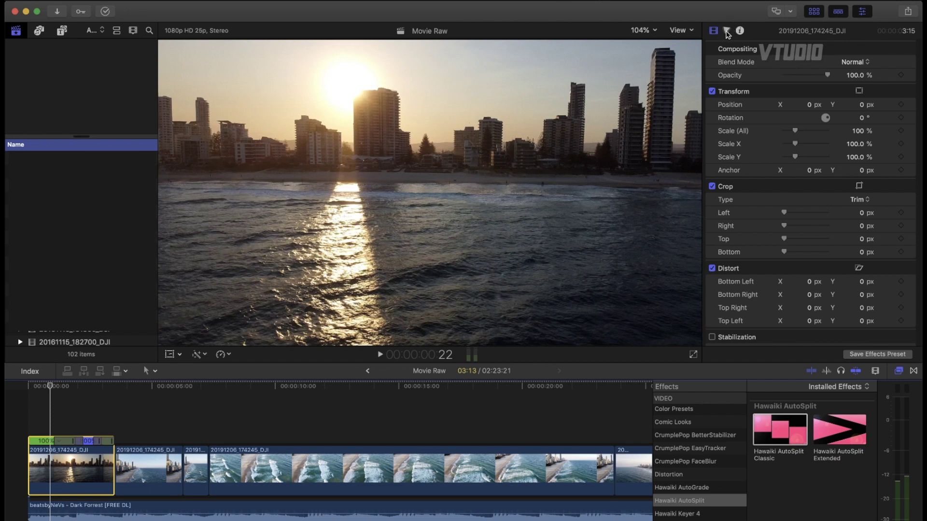
Add a Color Wheels correction to the sunset clip, brightening highlights and setting Temperature 5640.
{"action": "left_click", "coordinate": [727, 32]}
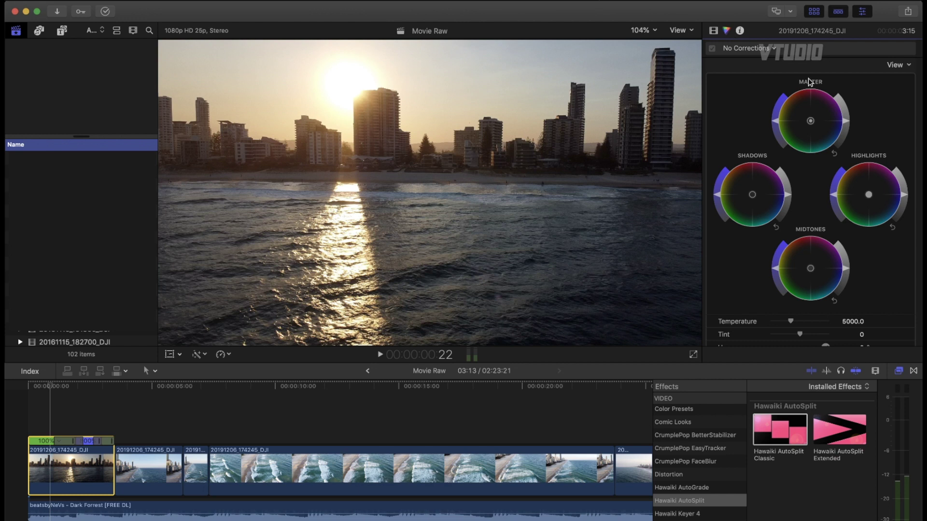
{"action": "left_click", "coordinate": [765, 53]}
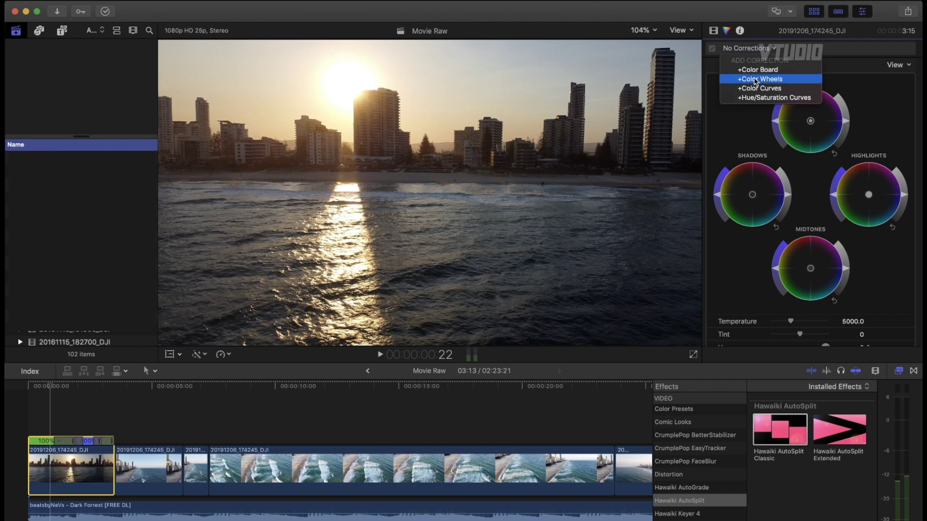
{"action": "left_click", "coordinate": [756, 78]}
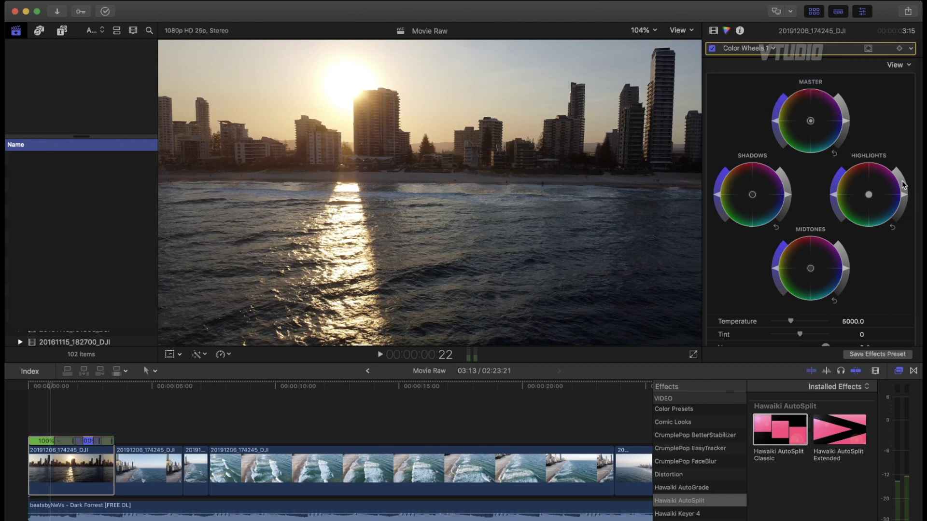
{"action": "mouse_move", "coordinate": [903, 186]}
{"action": "left_mouse_down"}
{"action": "mouse_move", "coordinate": [891, 175]}
{"action": "mouse_move", "coordinate": [902, 188]}
{"action": "left_mouse_up"}
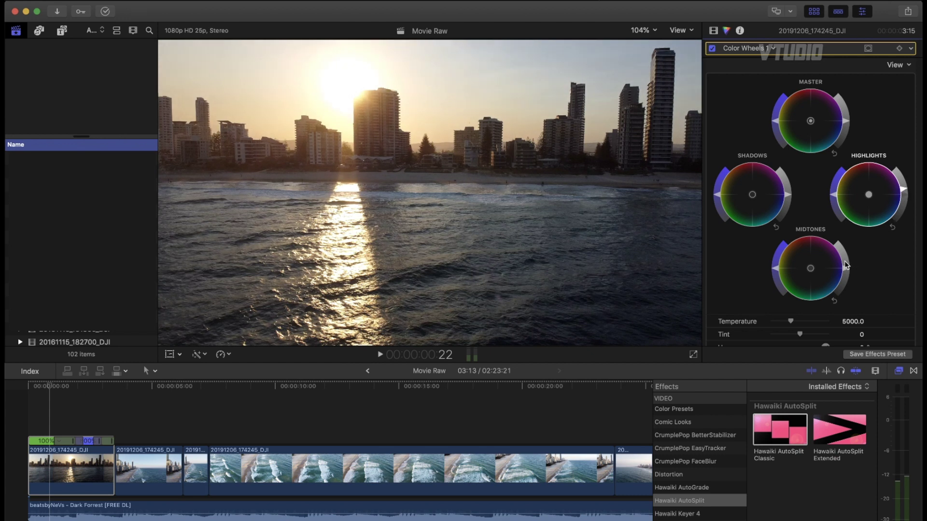
{"action": "left_click_drag", "start_coordinate": [845, 260], "coordinate": [846, 269]}
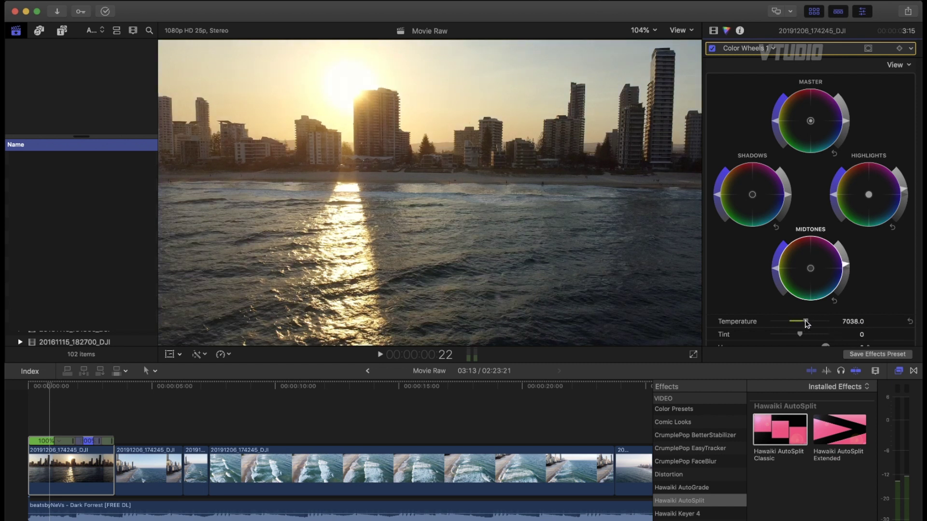
Play back the graded sunset clip from the start, then move to the next clip.
{"action": "key", "text": "space"}
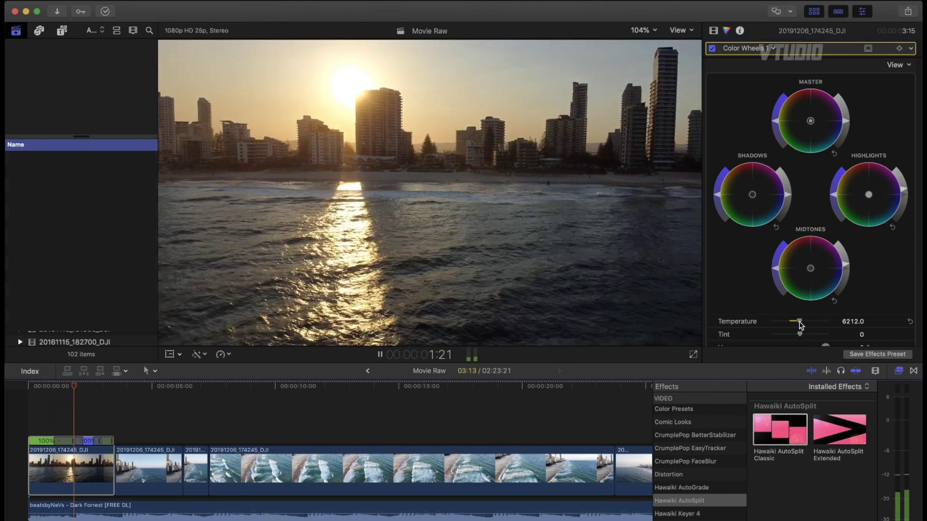
{"action": "key", "text": "space"}
{"action": "key", "text": "Home"}
{"action": "key", "text": "space"}
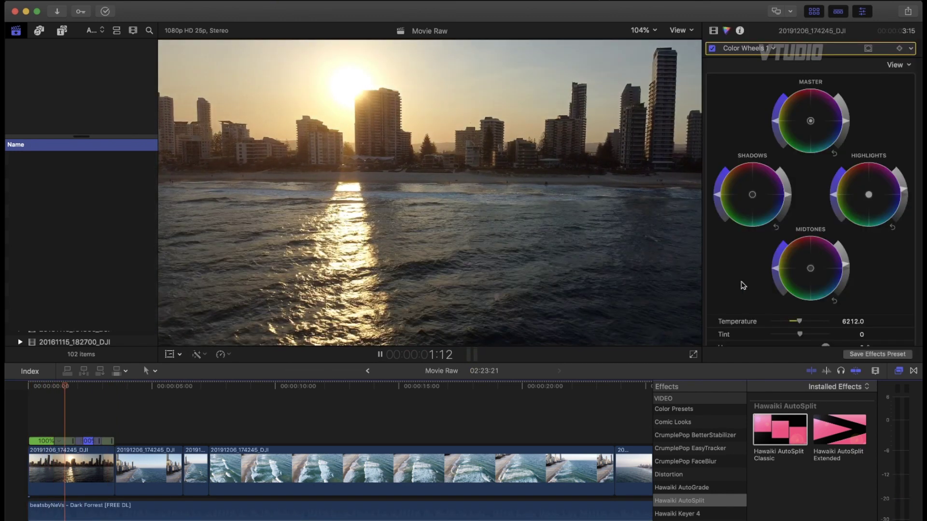
{"action": "key", "text": "space"}
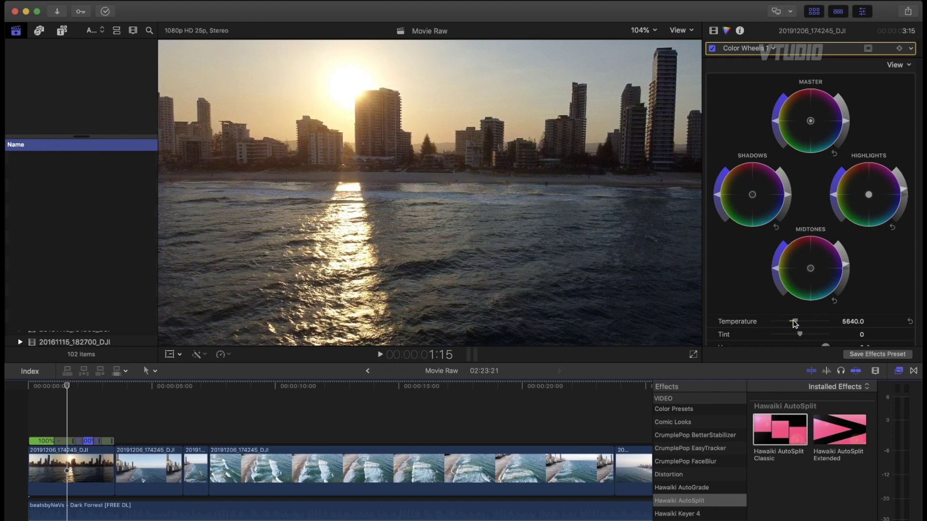
{"action": "key", "text": "space"}
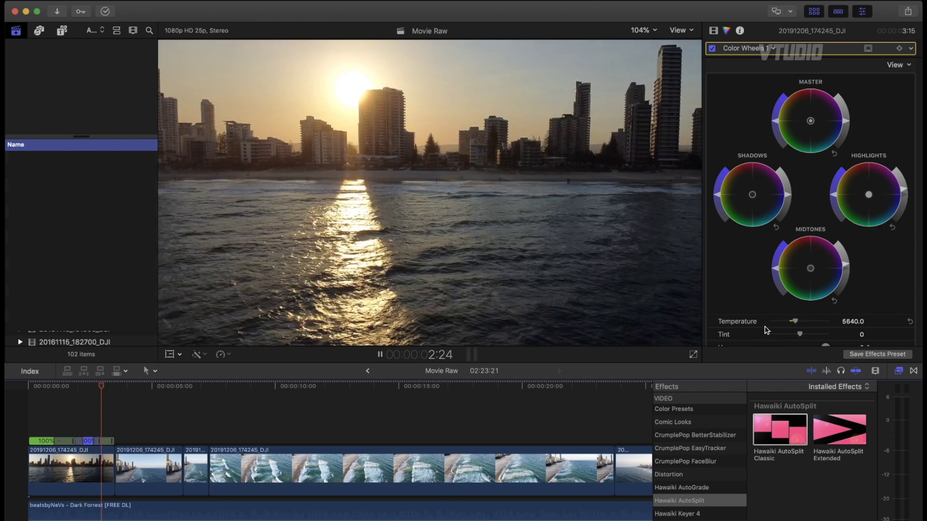
{"action": "key", "text": "space"}
{"action": "key", "text": "Down"}
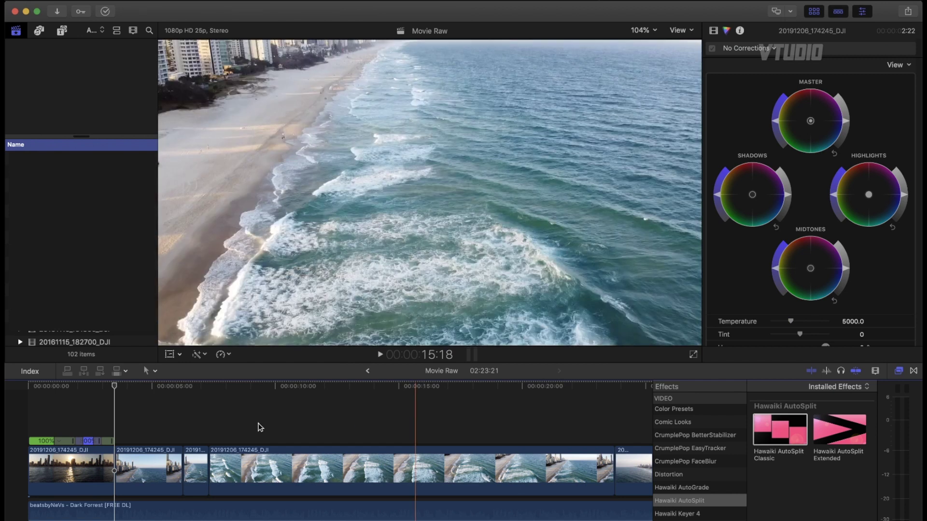
Paste the Color Wheels correction onto the second beach clip and review it against the sunset clip.
{"action": "key", "text": "super+alt+v"}
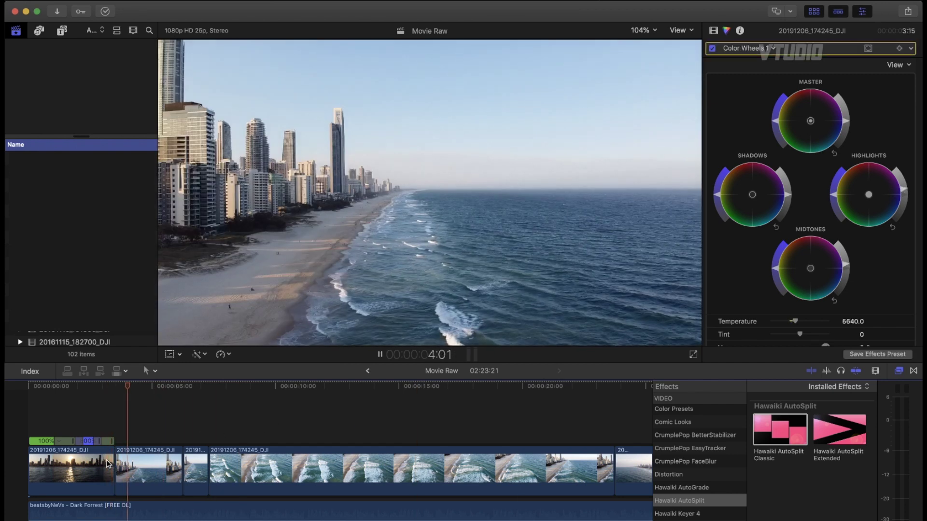
{"action": "left_click", "coordinate": [139, 465]}
{"action": "left_click", "coordinate": [122, 465]}
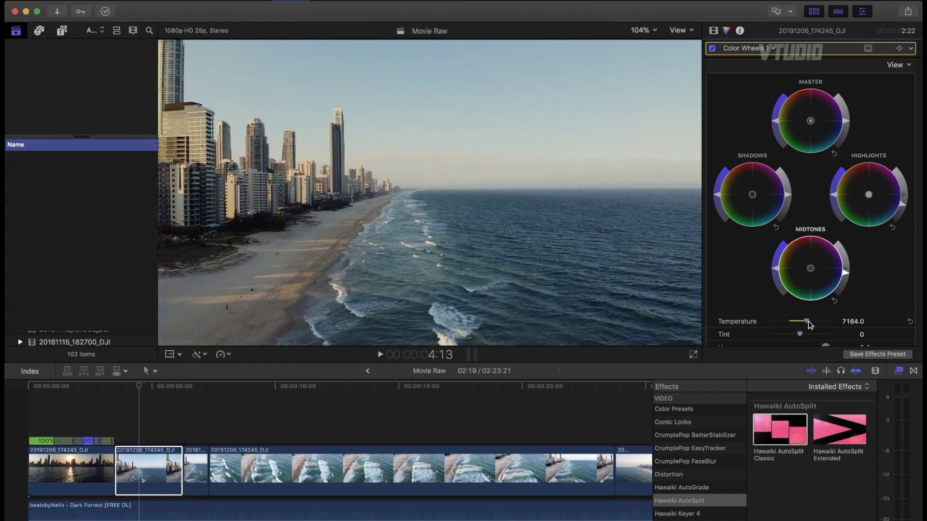
{"action": "key", "text": "j"}
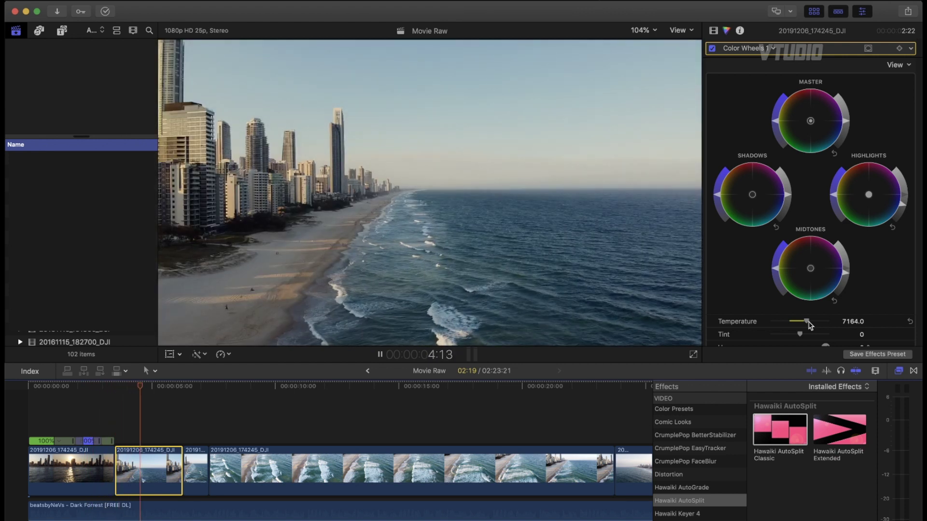
{"action": "key", "text": "k"}
Toggle the Color Wheels correction off to compare the ungraded and graded beach footage.
{"action": "left_click", "coordinate": [718, 49]}
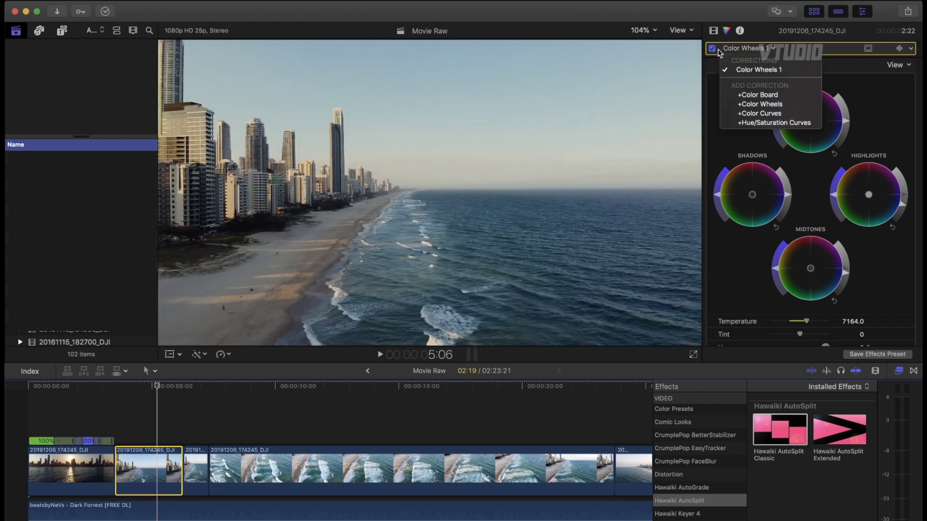
{"action": "left_click", "coordinate": [718, 52]}
{"action": "left_click", "coordinate": [713, 48]}
{"action": "key", "text": "j"}
{"action": "key", "text": "j"}
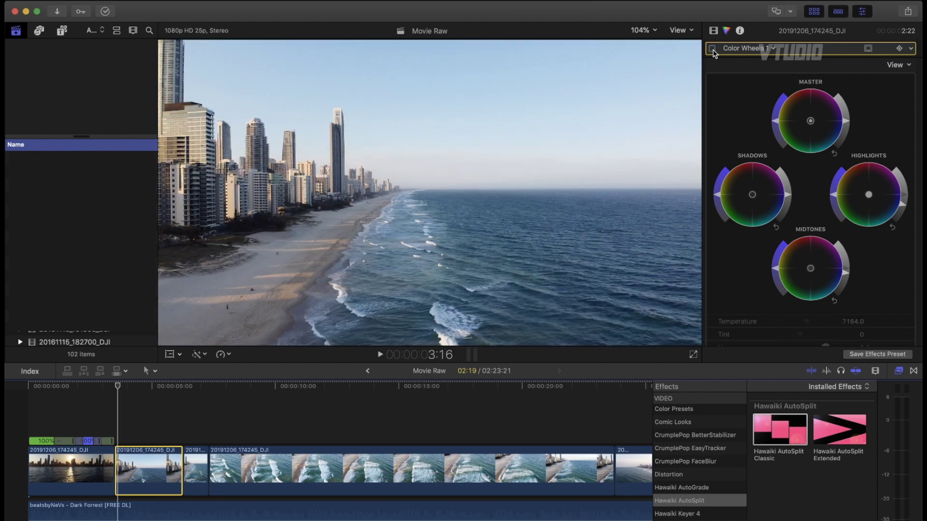
{"action": "key", "text": "l"}
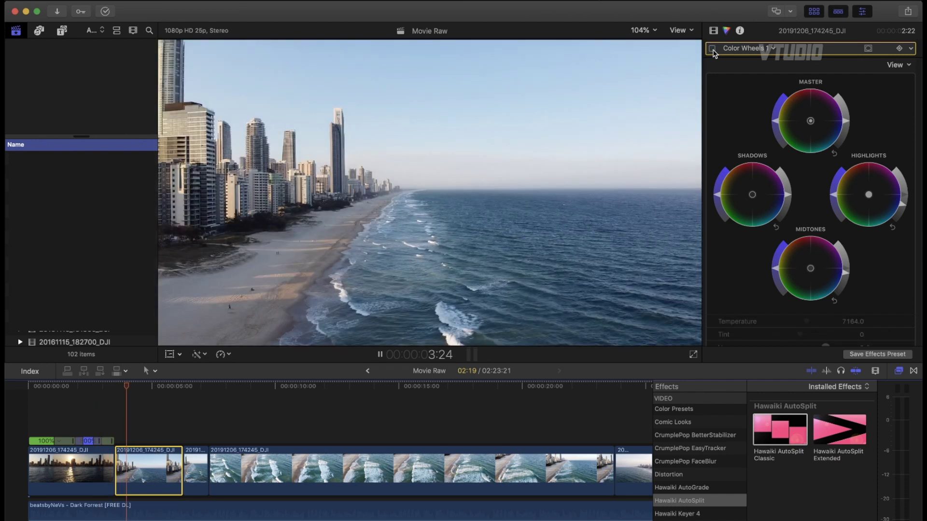
{"action": "key", "text": "j"}
{"action": "key", "text": "j"}
{"action": "key", "text": "k"}
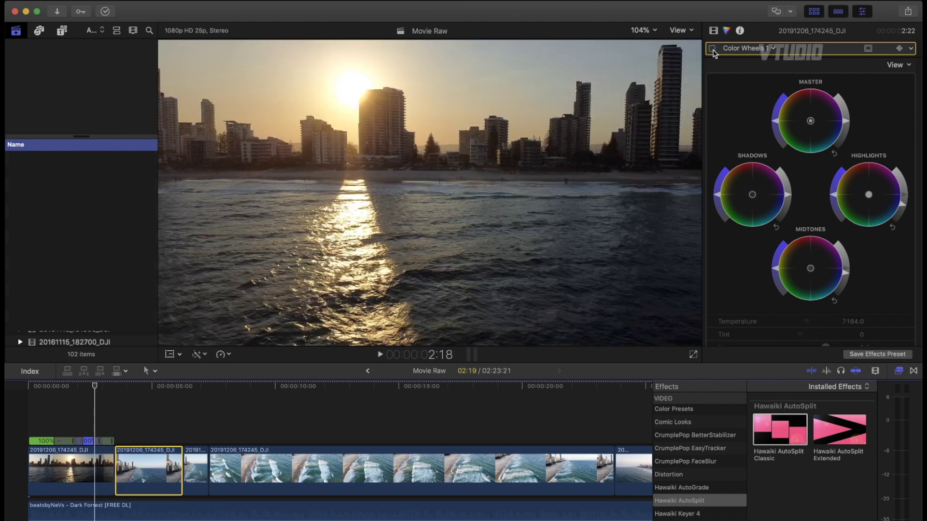
{"action": "key", "text": "l"}
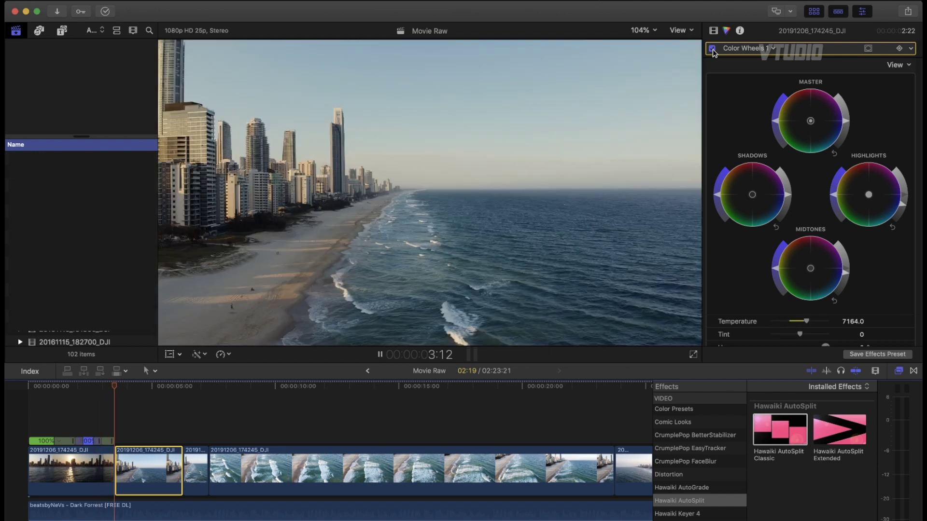